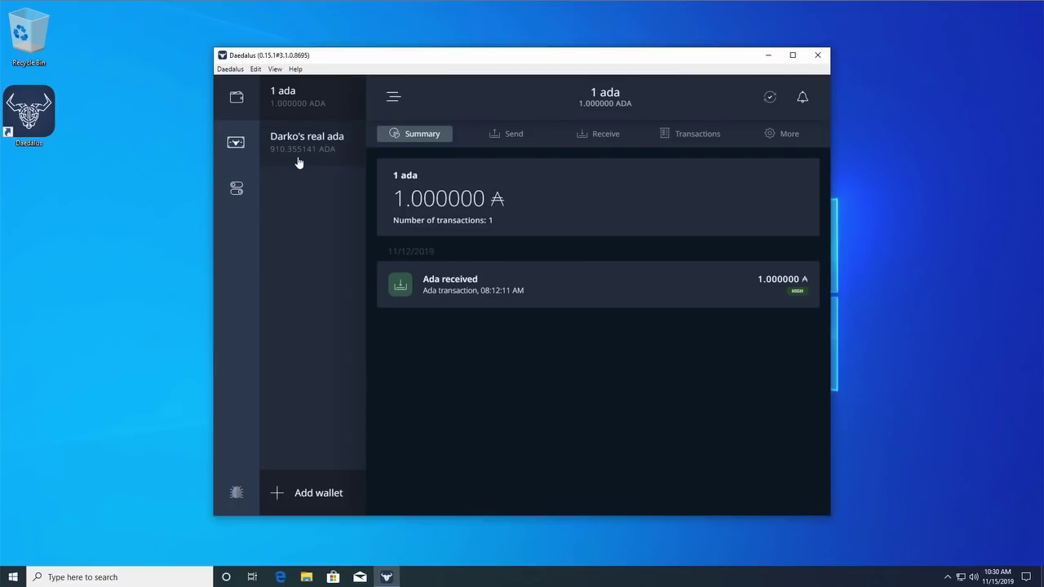
In the 910.355141 ADA wallet's settings, start recovery phrase verification and confirm nobody is watching
click(298, 162)
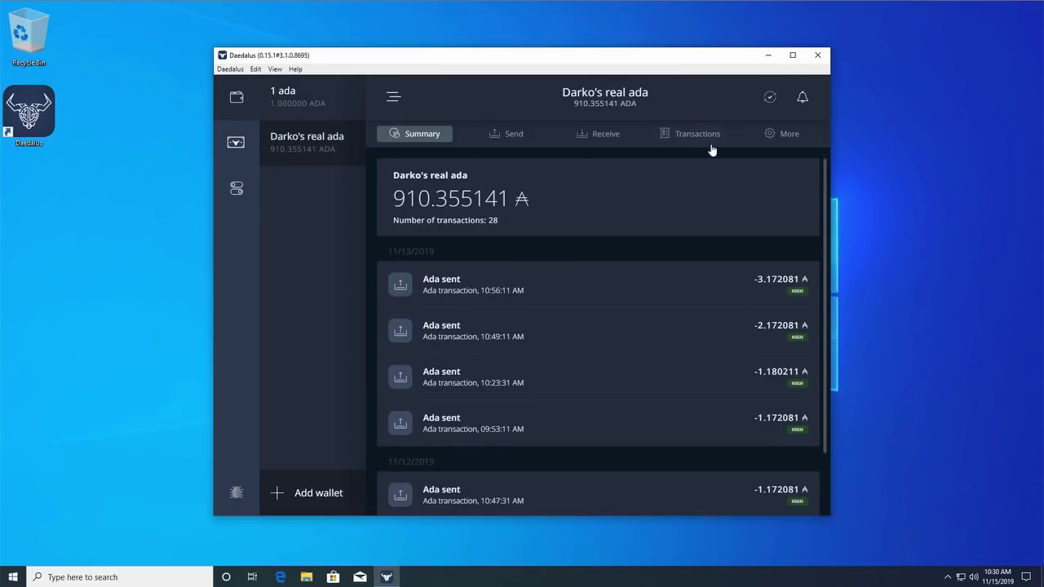
mouse_move(784, 136)
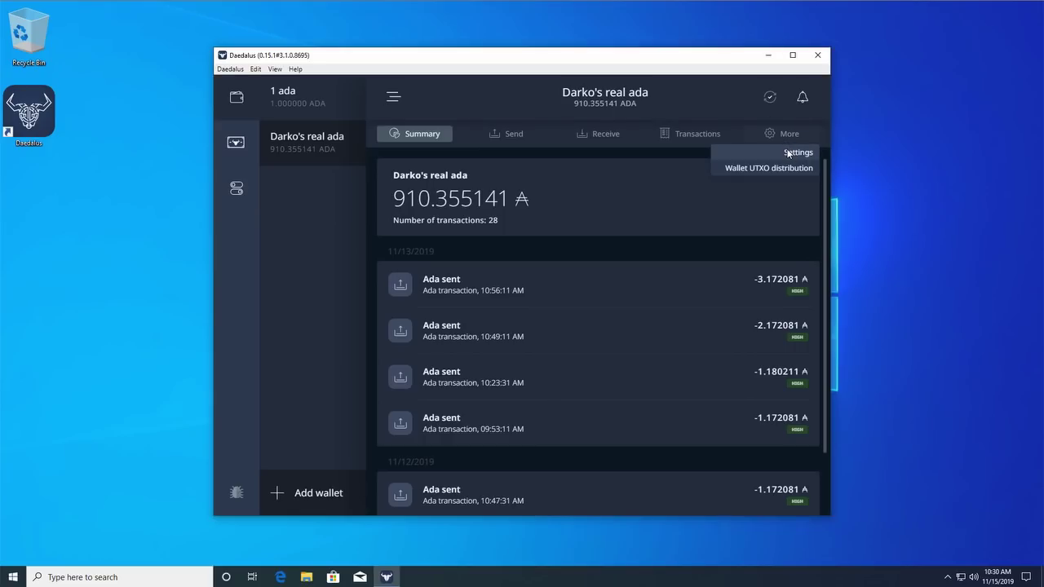
click(787, 154)
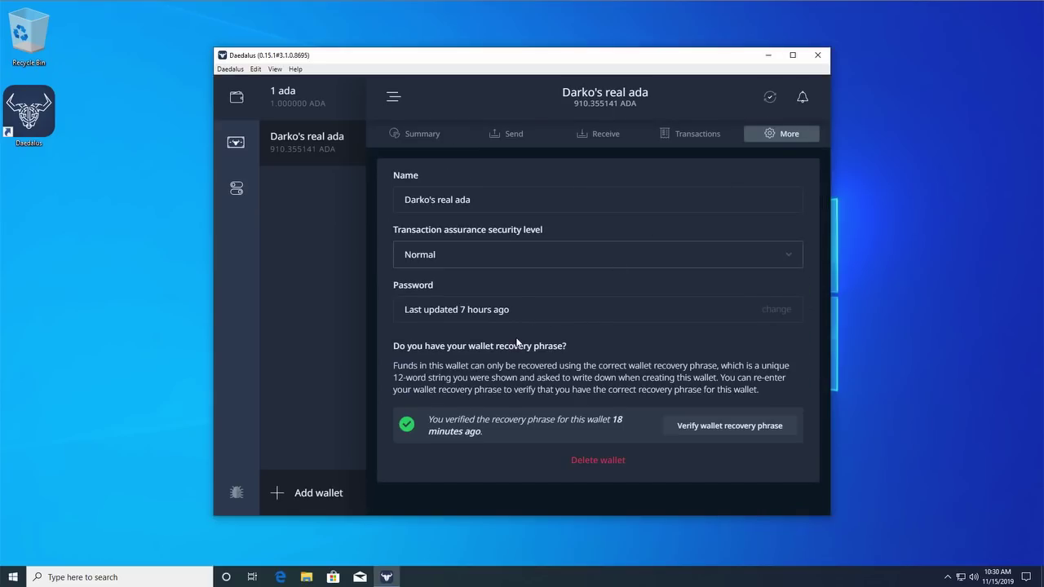
click(707, 427)
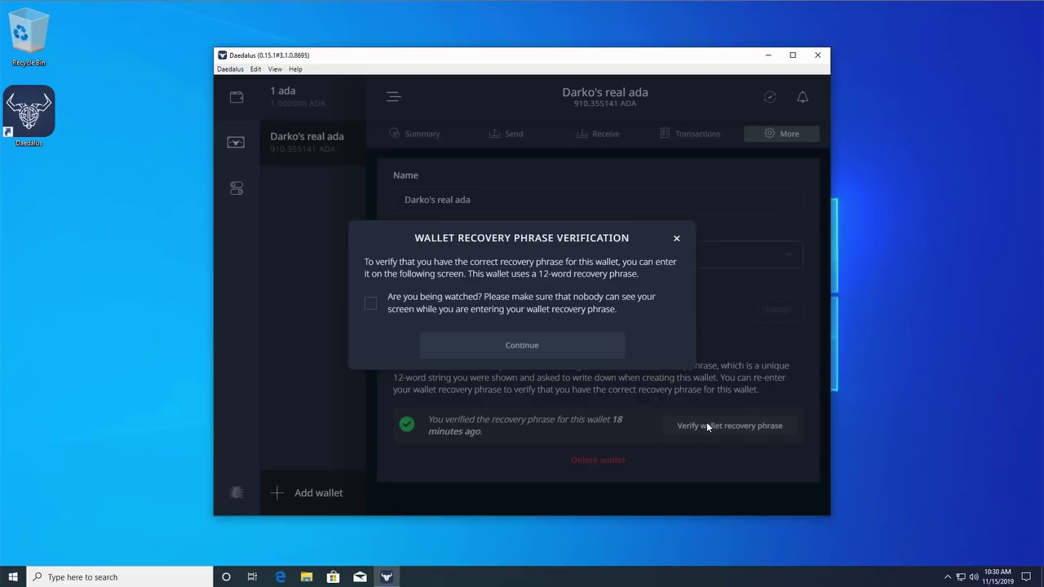
click(371, 304)
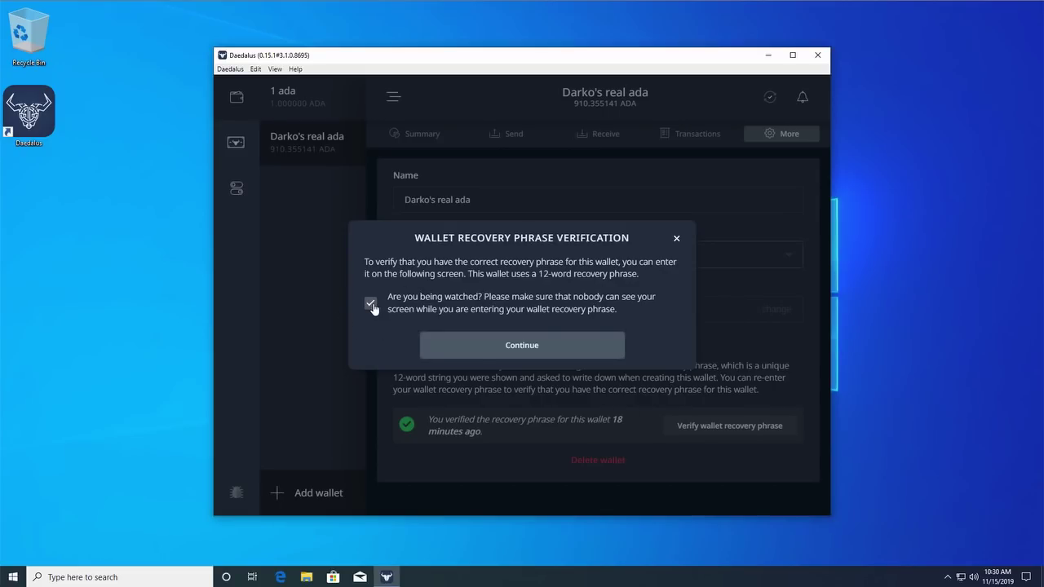
Enter all 12 words of the wallet's recovery phrase and submit them for verification
click(543, 351)
click(522, 325)
text(cabb)
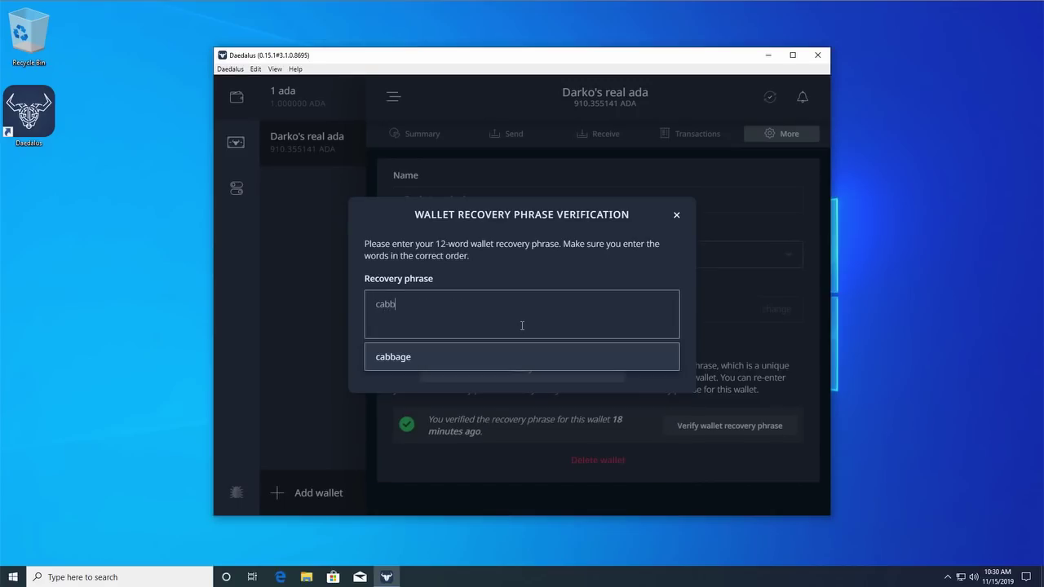
key(Return)
text(?)
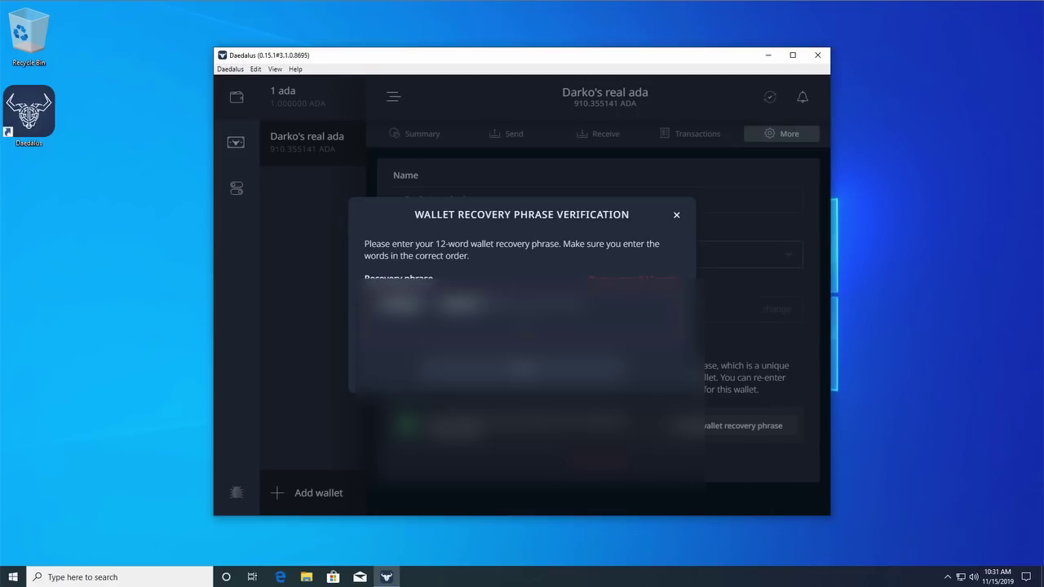
key(Return)
text(?)
key(Return)
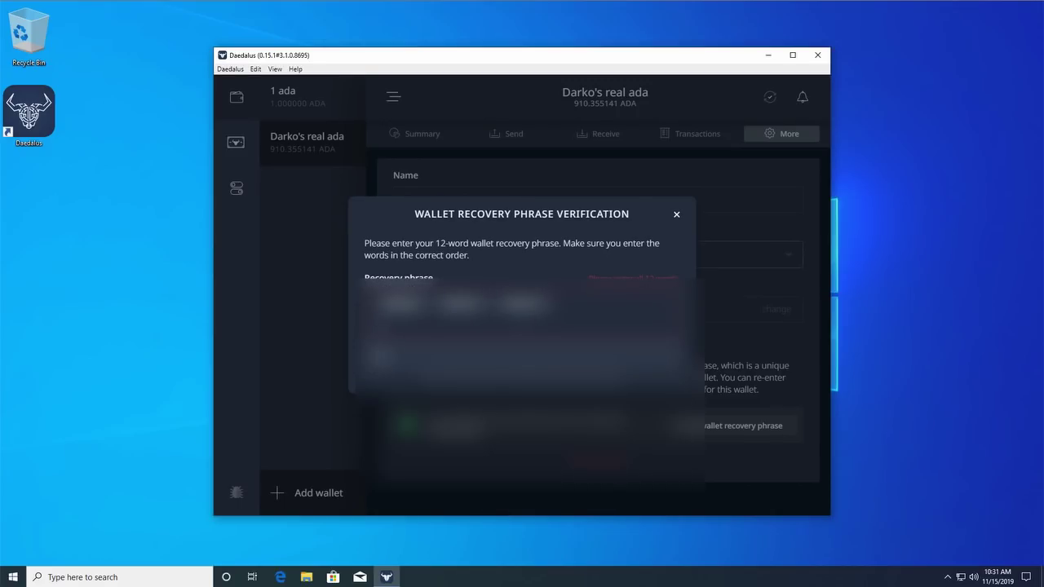
text(?)
key(Return)
text(?)
key(Return)
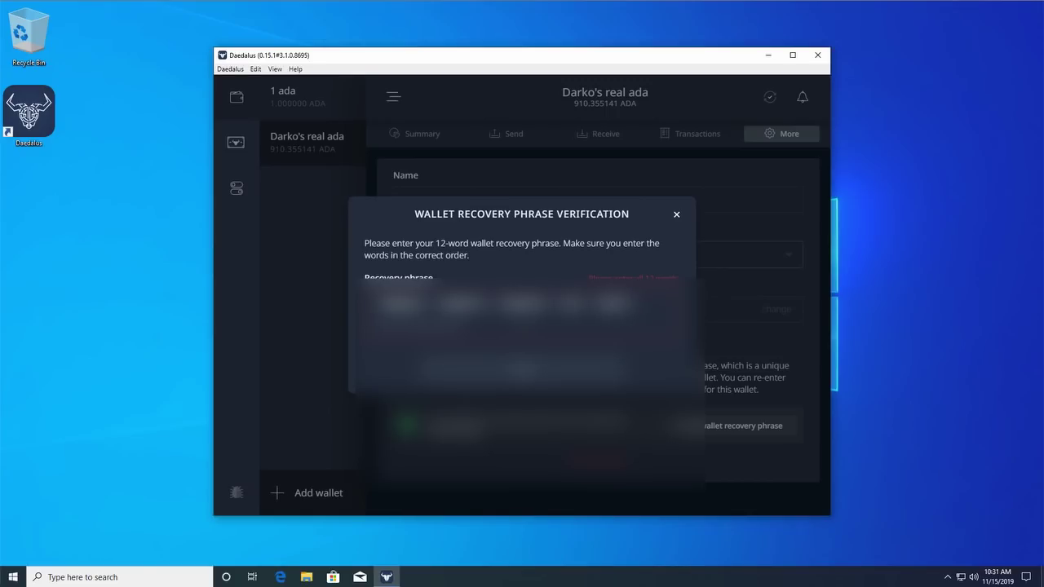
text(?)
key(Return)
text(?)
key(Return)
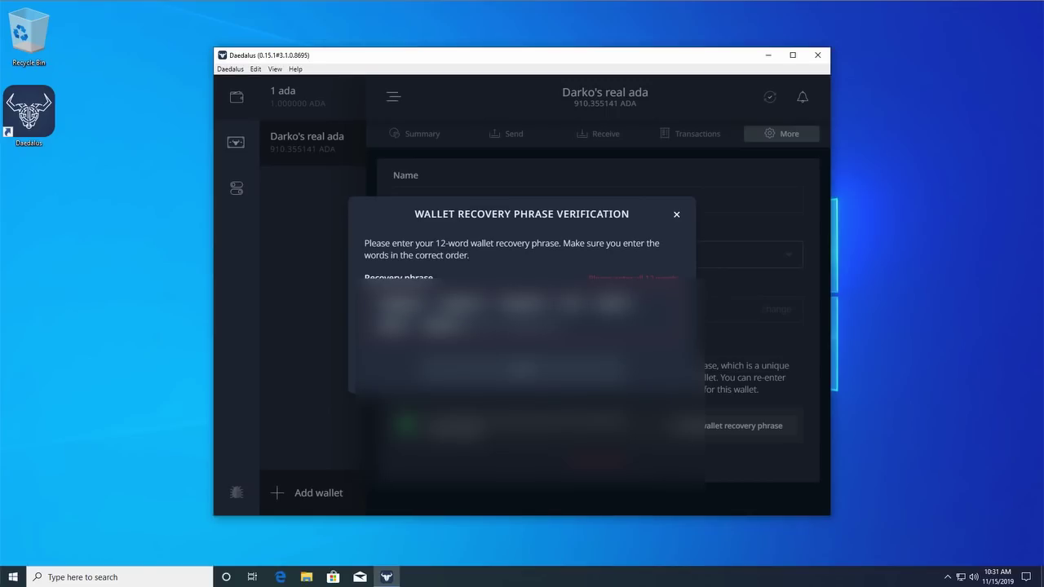
text(?)
key(Return)
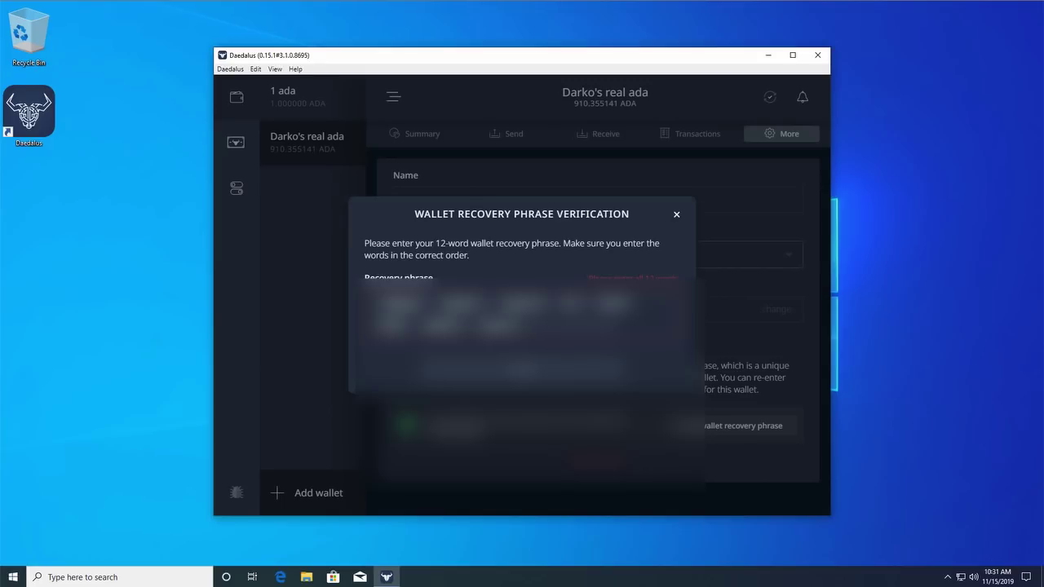
text(?)
key(Return)
text(?)
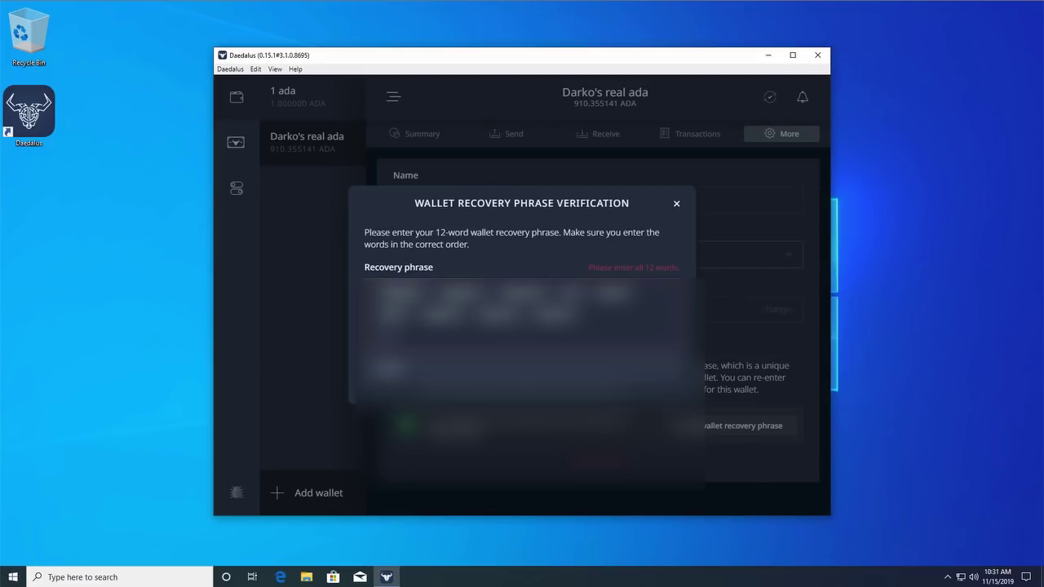
key(Return)
text(?)
key(Return)
text(?)
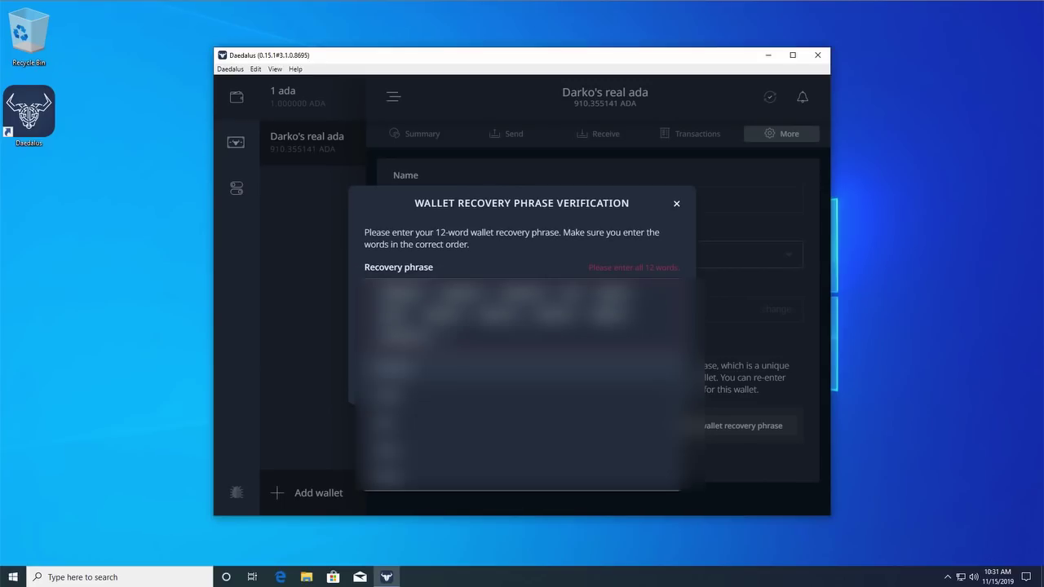
key(Return)
click(512, 382)
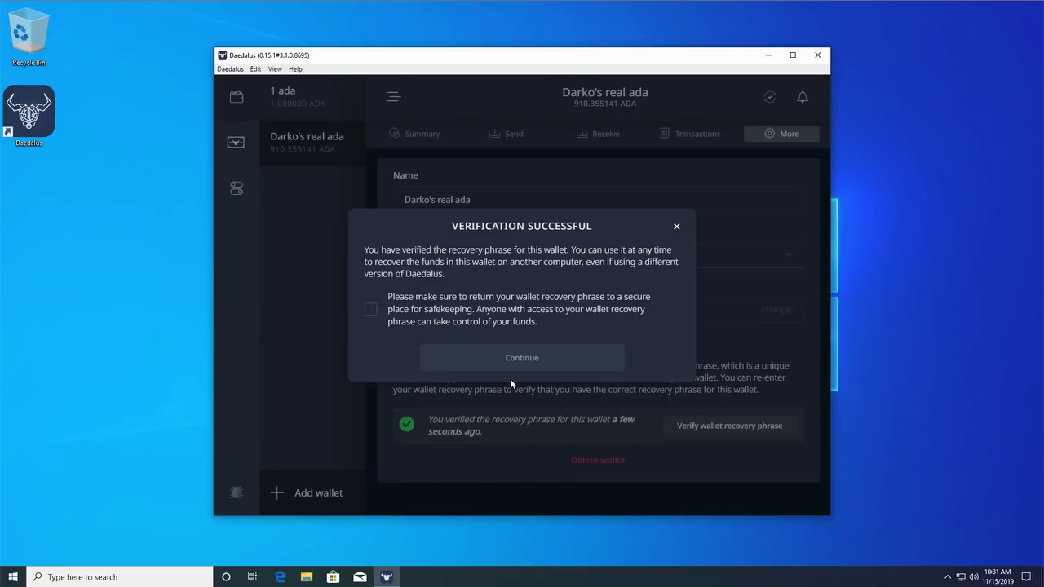
Acknowledge keeping the recovery phrase safe and dismiss the Verification Successful dialog
click(461, 323)
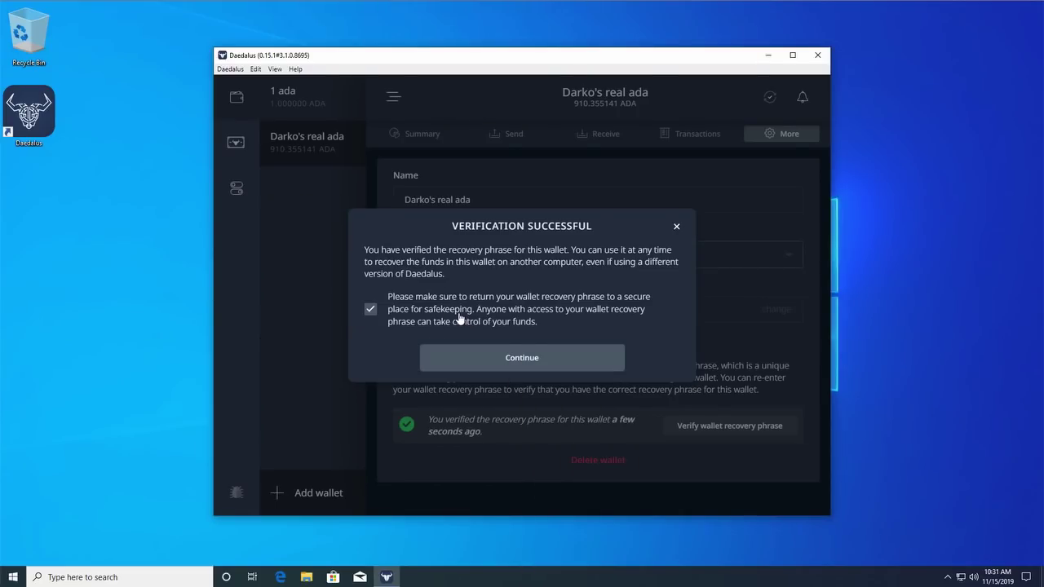
click(512, 360)
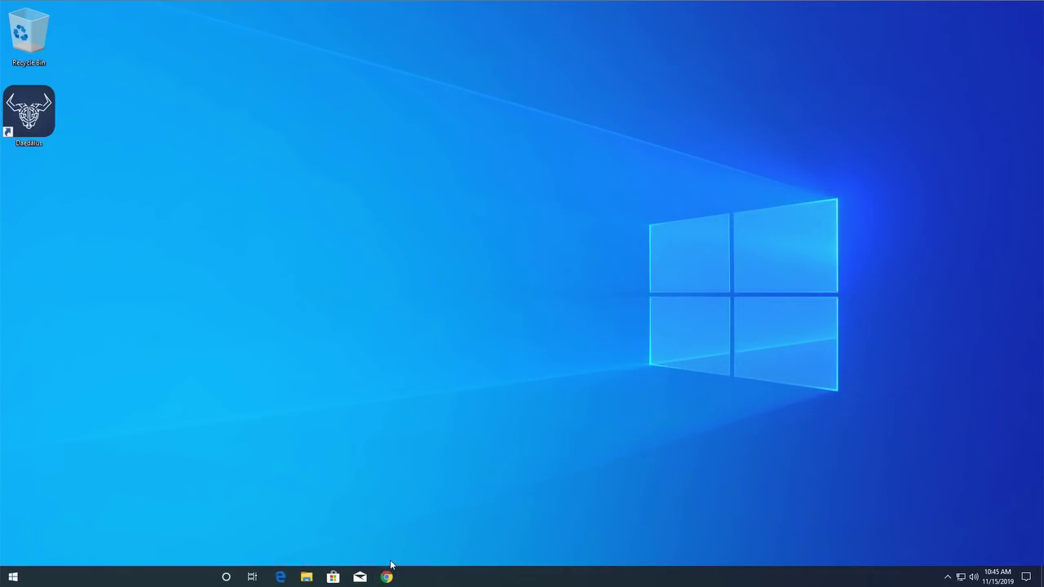
Open staking.cardano.org in Chrome and scroll to the Check your balance with Daedalus downloads
click(388, 577)
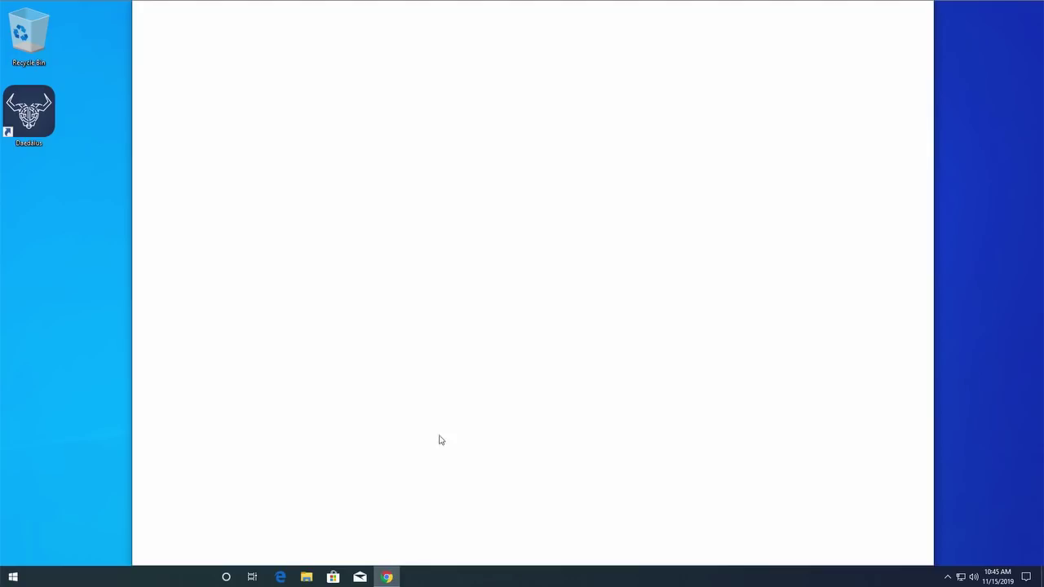
text(staking.cardano.org)
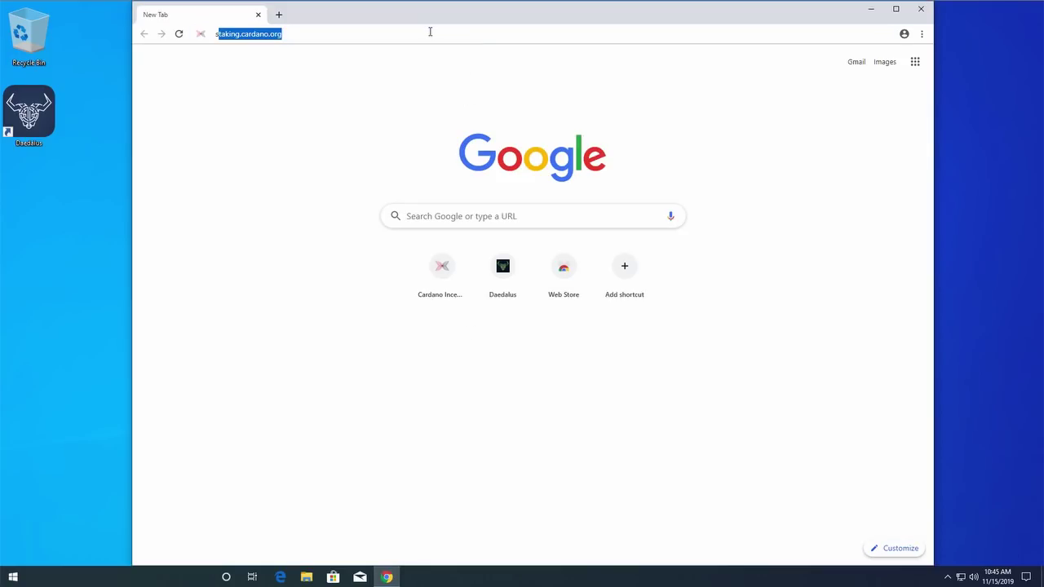
key(Return)
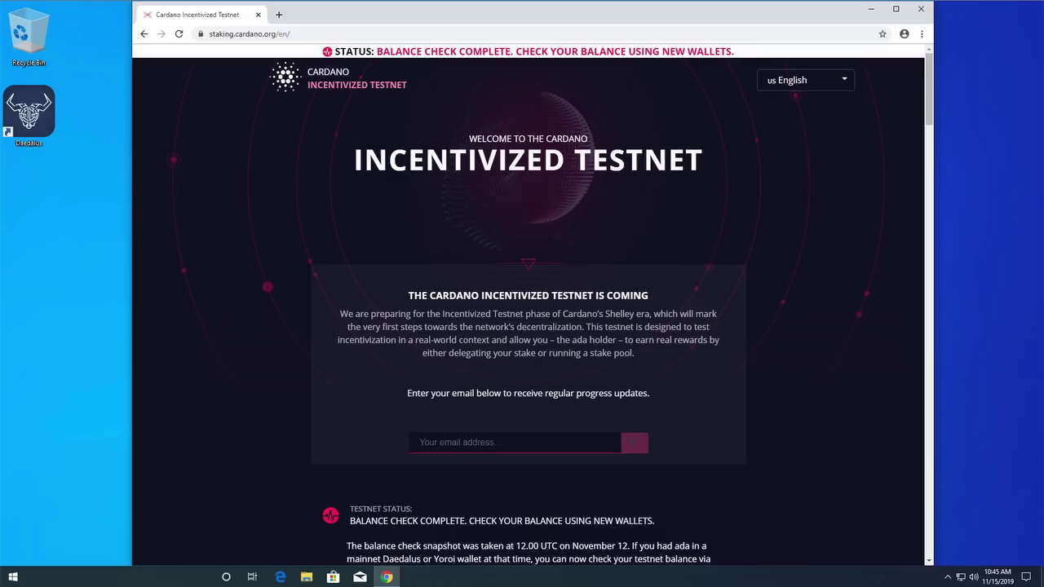
scroll(546, 234, down, 2)
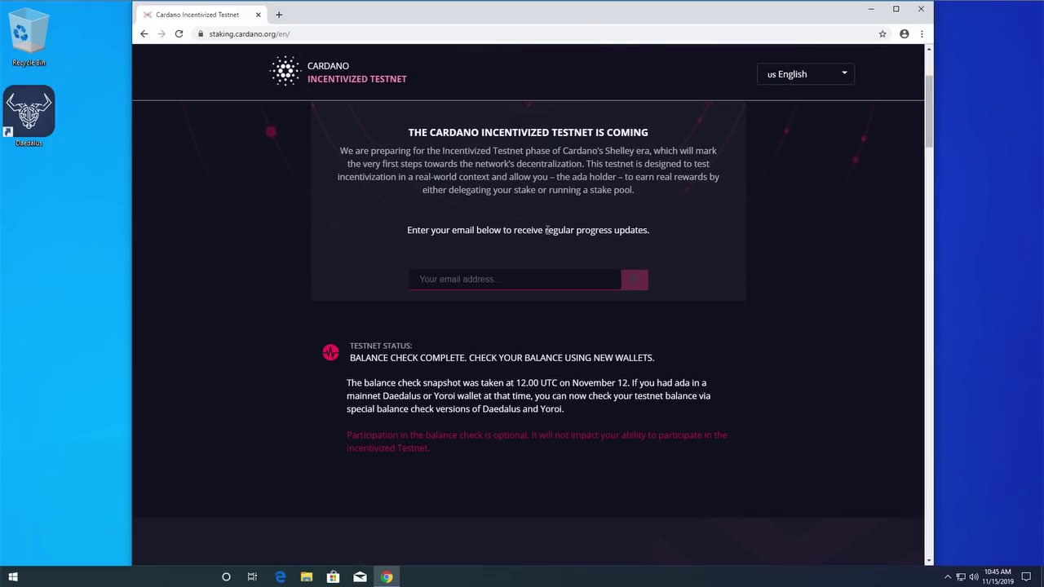
scroll(546, 230, down, 5)
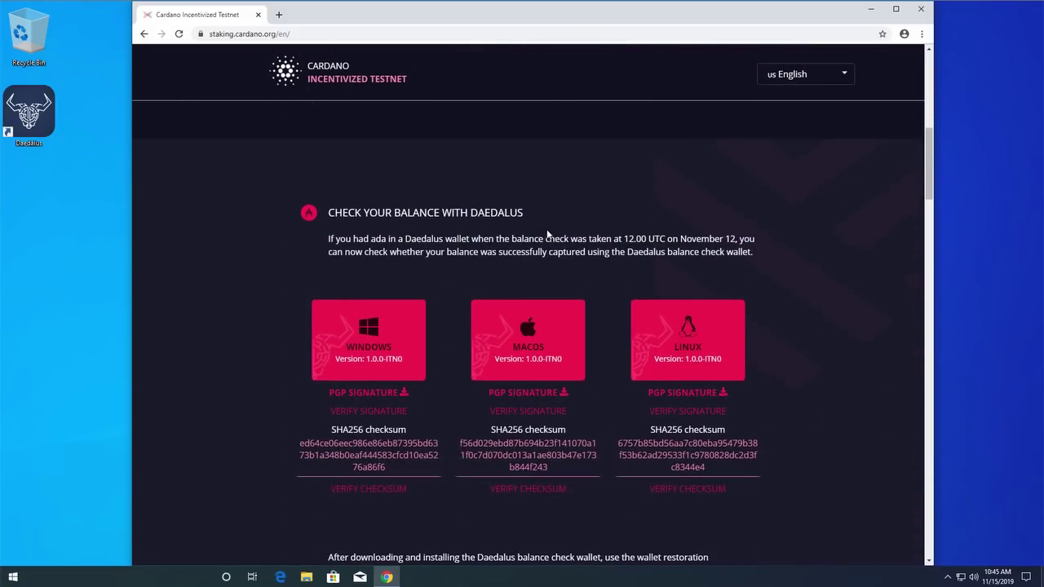
Download and install the Windows Daedalus Balance Check 1.0.0-ITN0, then minimize Chrome
click(381, 351)
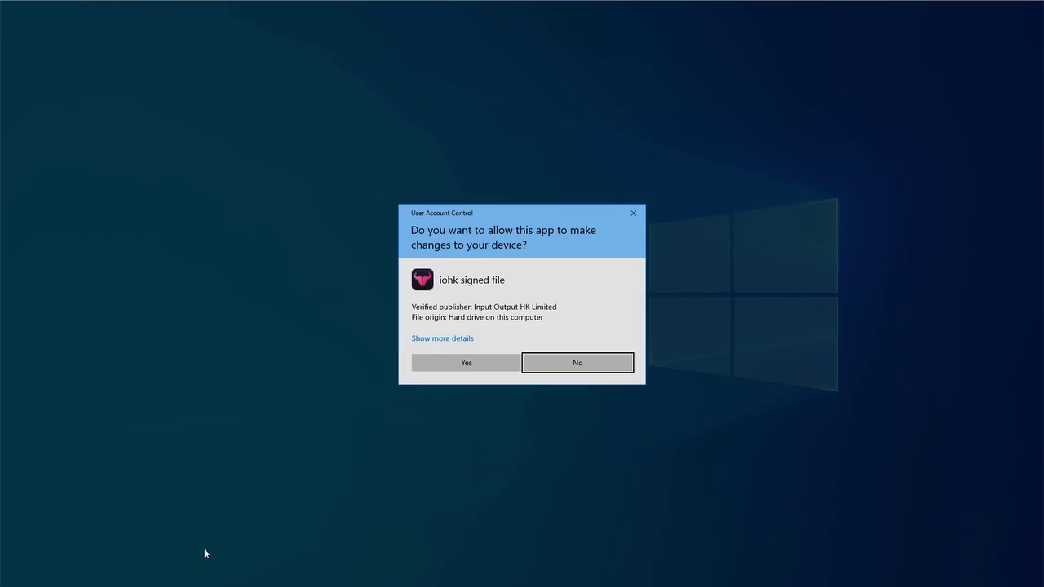
click(475, 367)
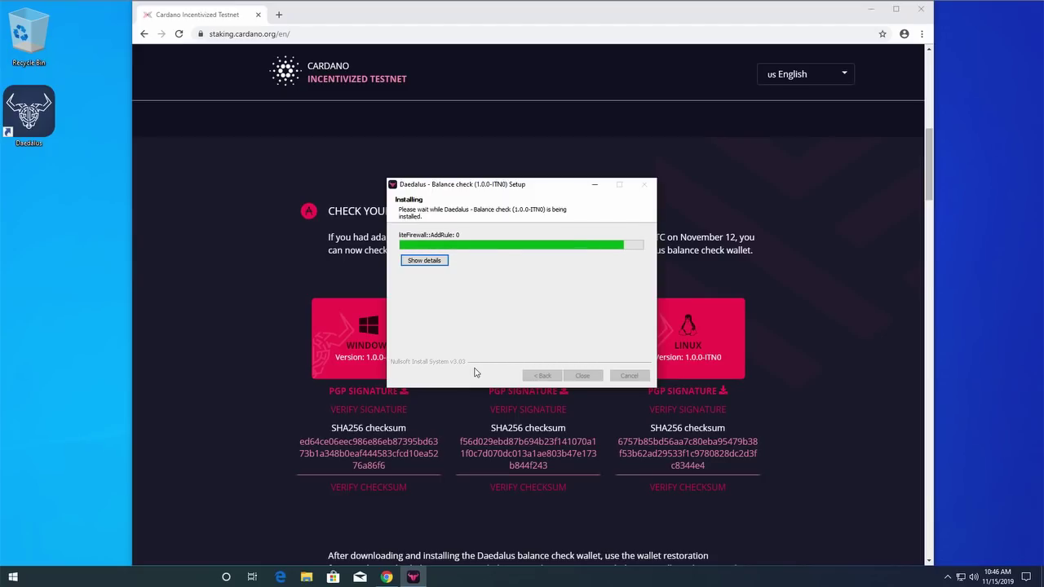
click(583, 375)
click(871, 9)
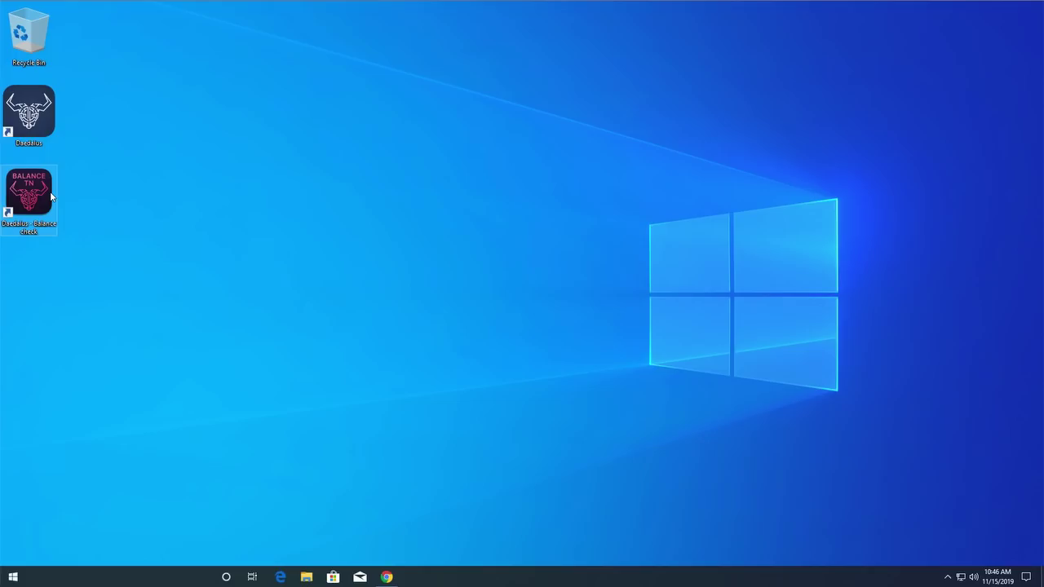
Launch the 'Daedalus - balance check' desktop shortcut
double_click(41, 193)
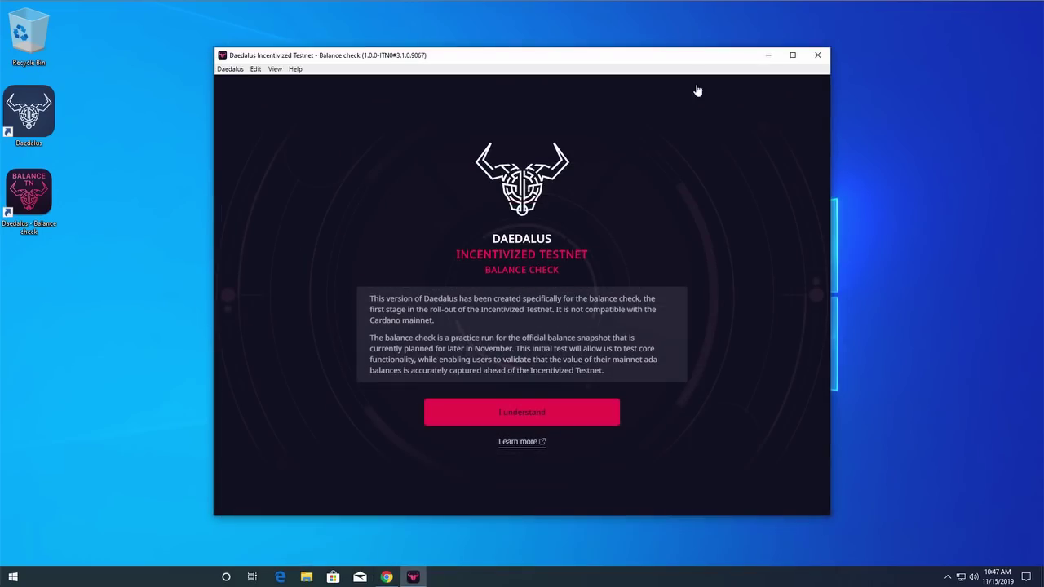
Accept the balance-check notice, view the testnet badge information, and dismiss it
click(522, 416)
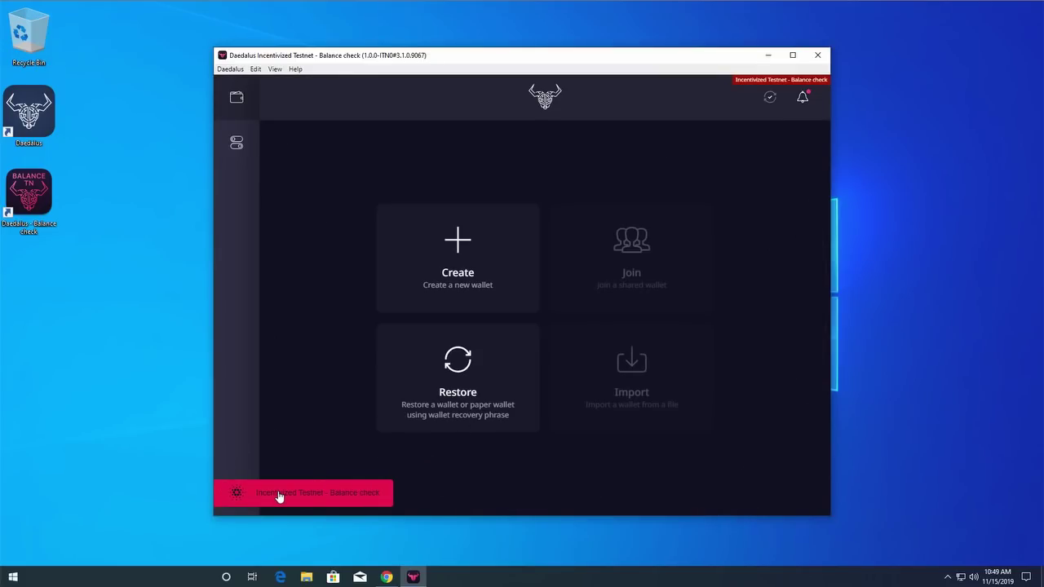
click(277, 494)
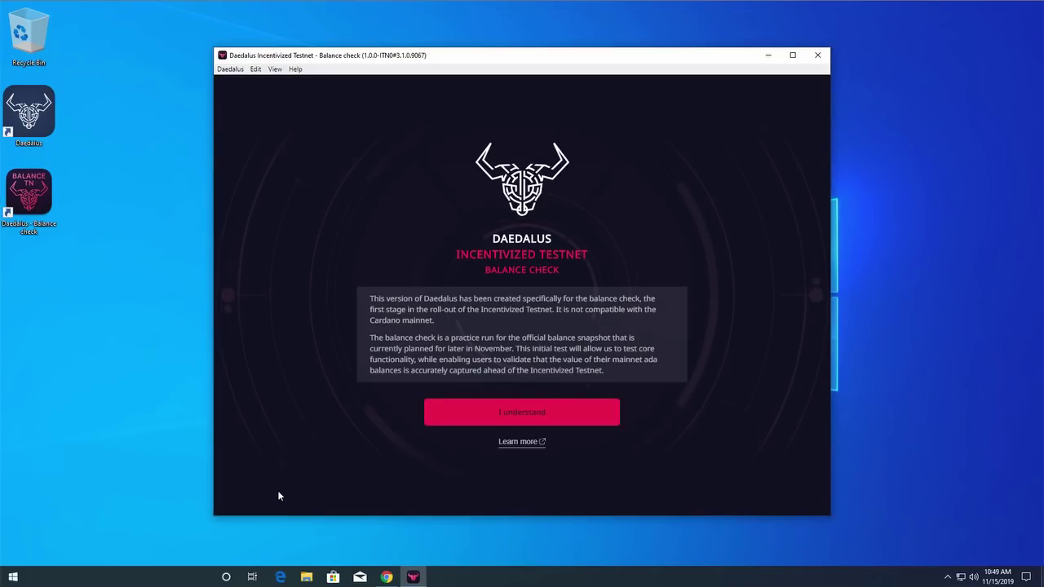
click(508, 418)
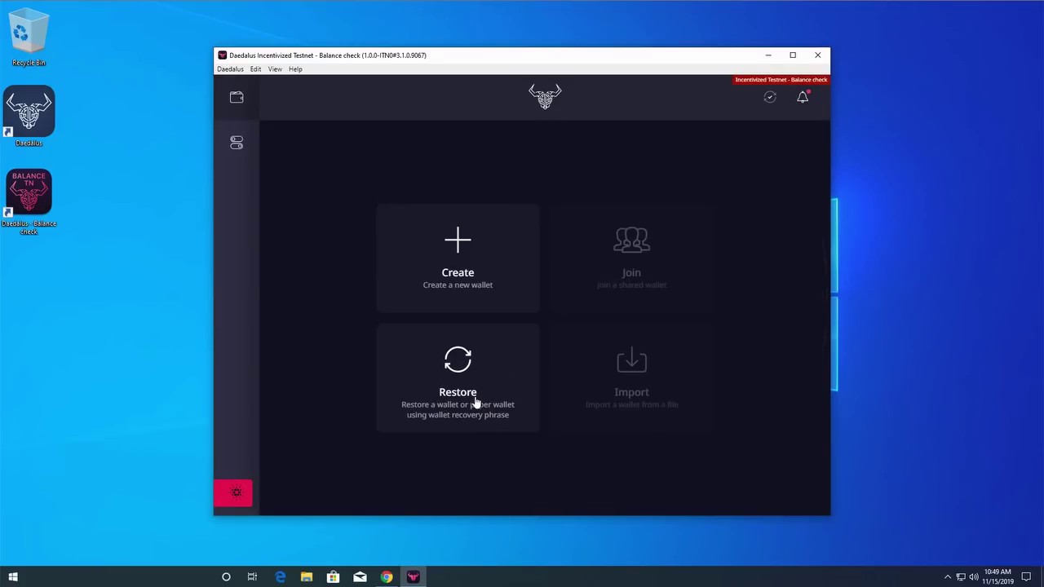
Start restoring a wallet and enter the wallet's name
click(477, 403)
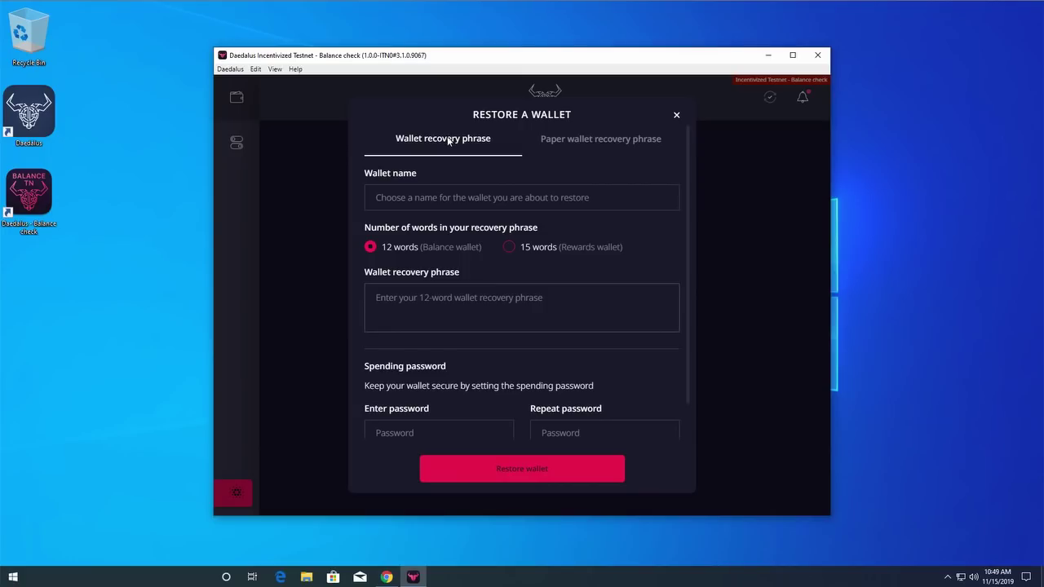
click(436, 187)
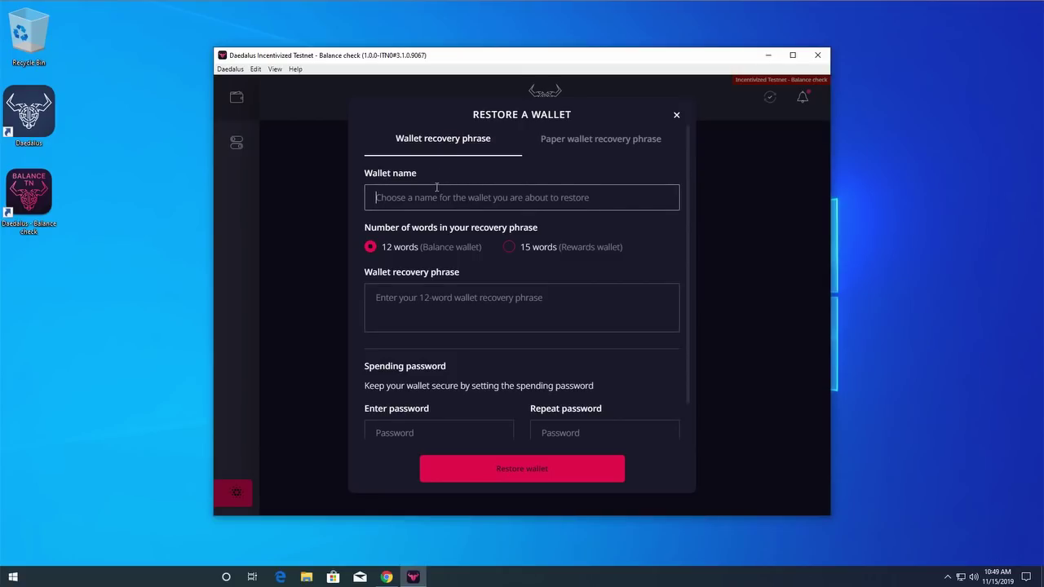
text(Darko's t)
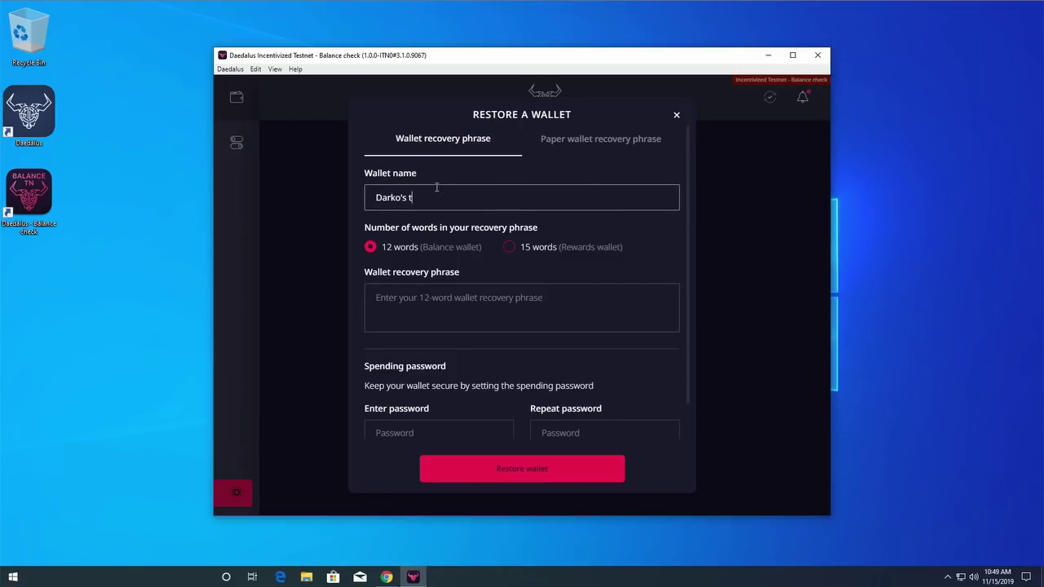
text(estnet ada)
Enter the mainnet wallet's 12-word recovery phrase
click(401, 297)
text(cabb)
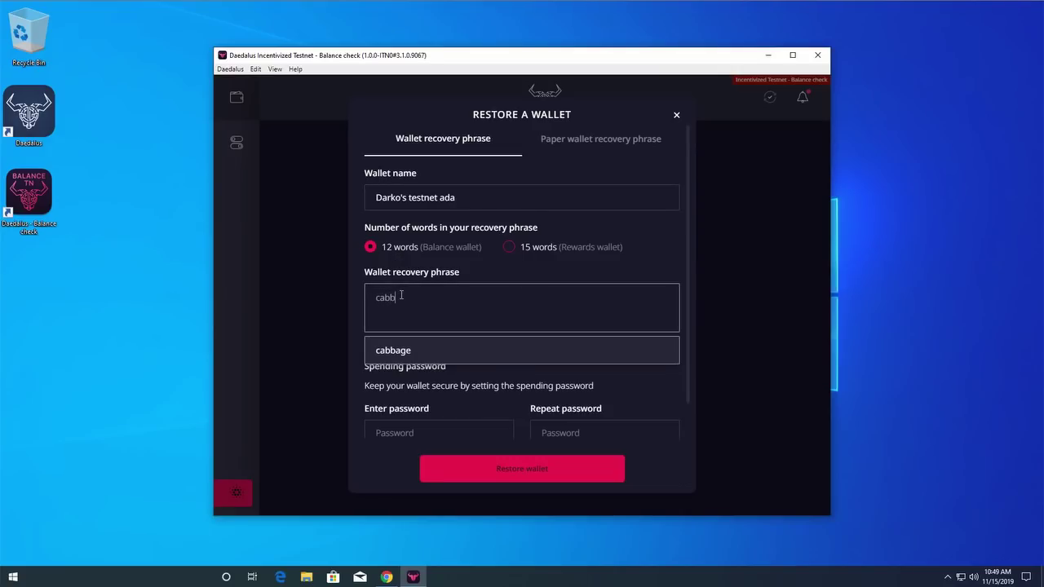
key(Return)
text(...)
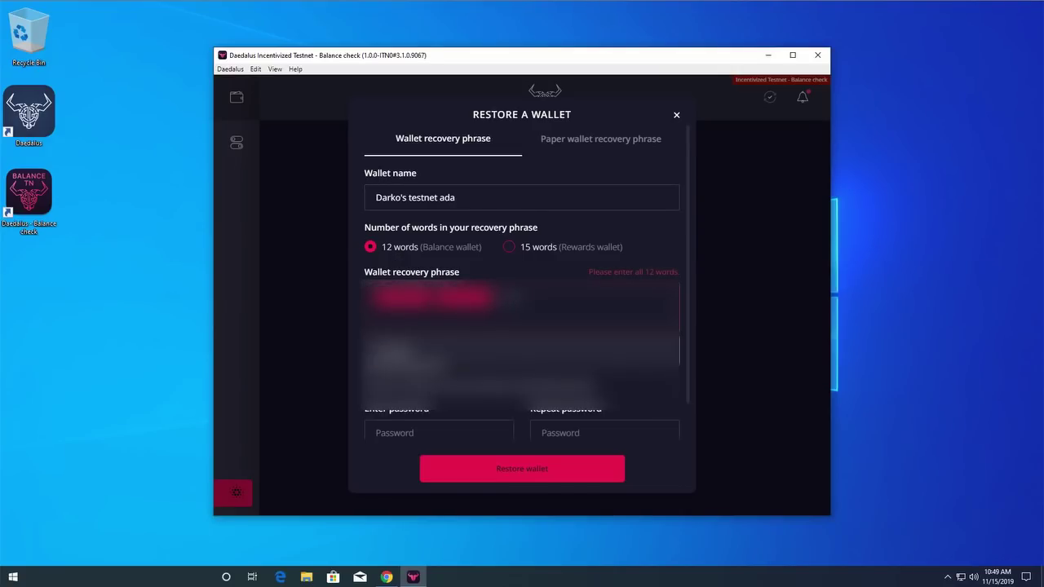
text(...)
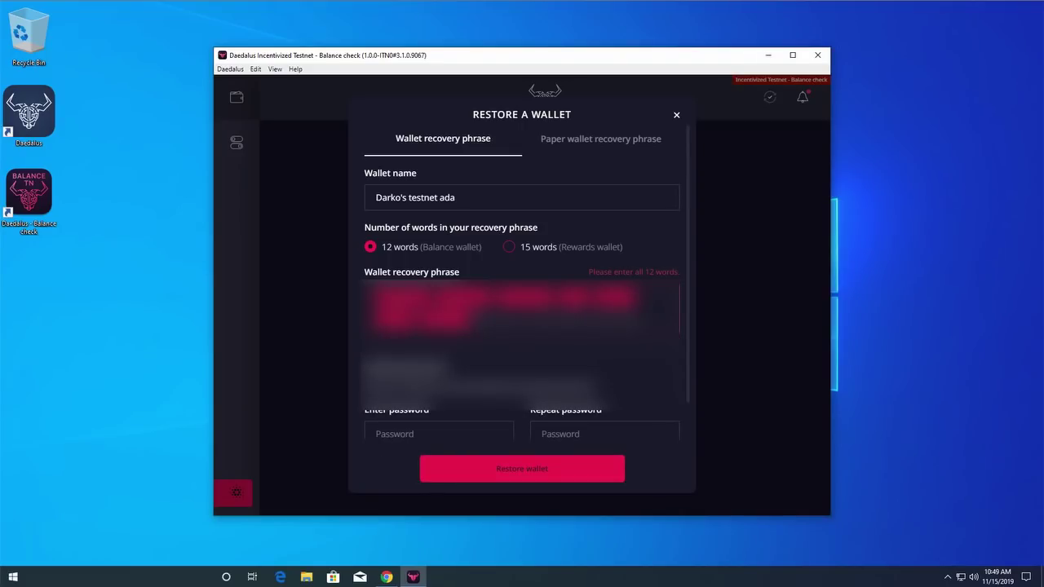
text(...)
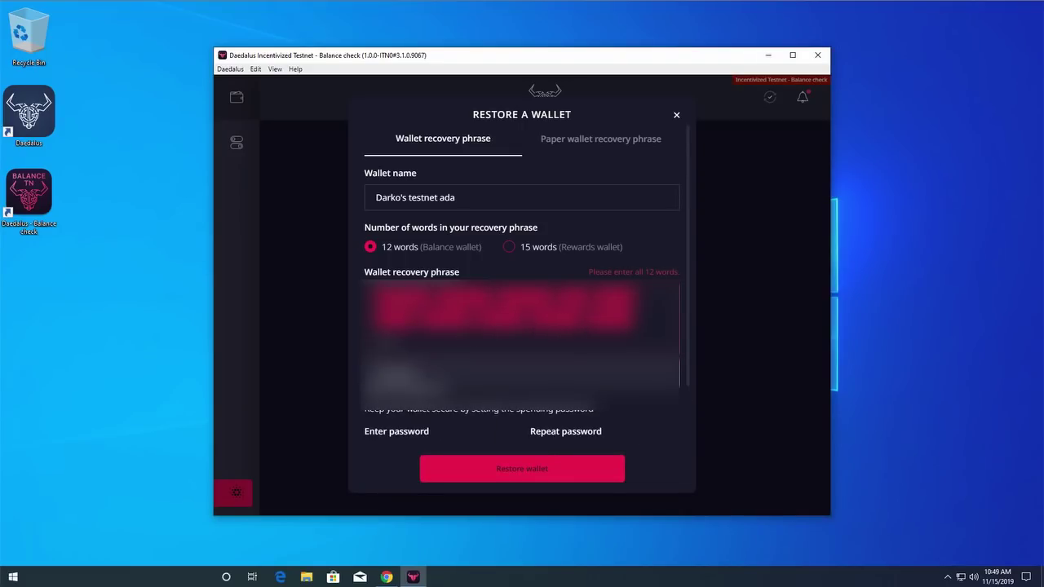
click(479, 382)
Type the spending password and move to the repeat-password field
scroll(480, 380, down, 2)
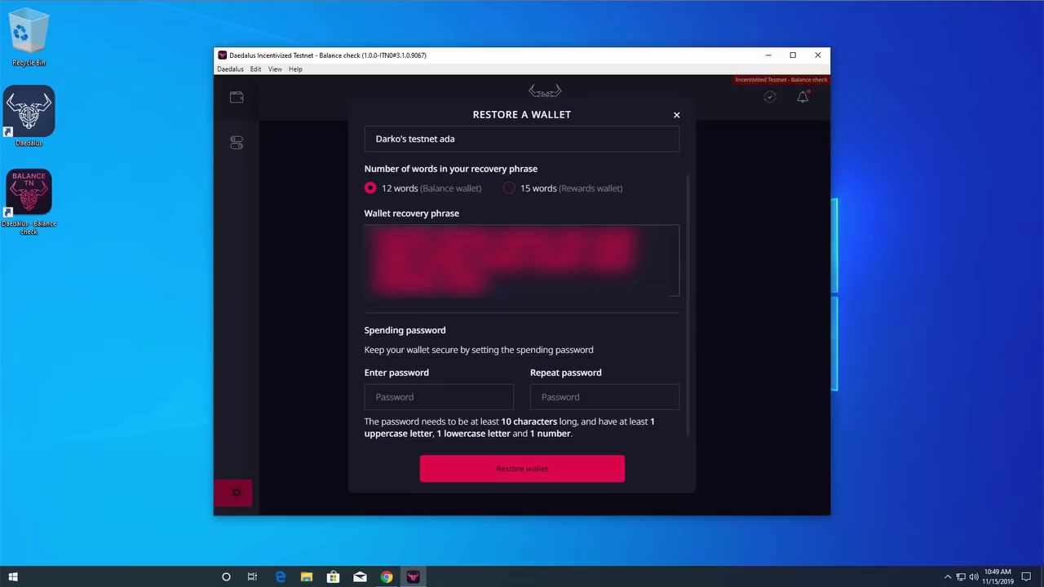
click(461, 395)
text(**********)
key(Tab)
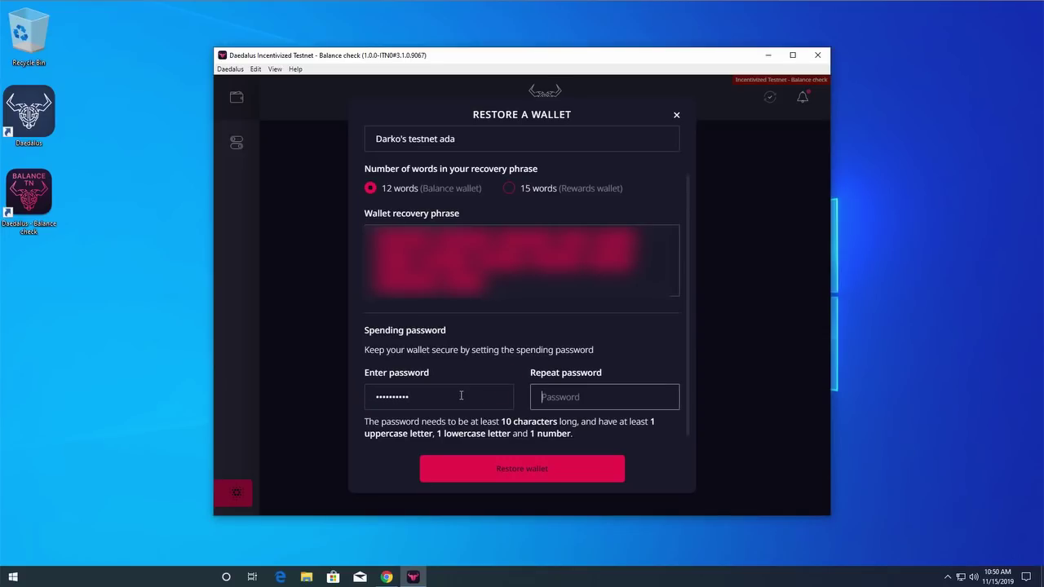
text(**********)
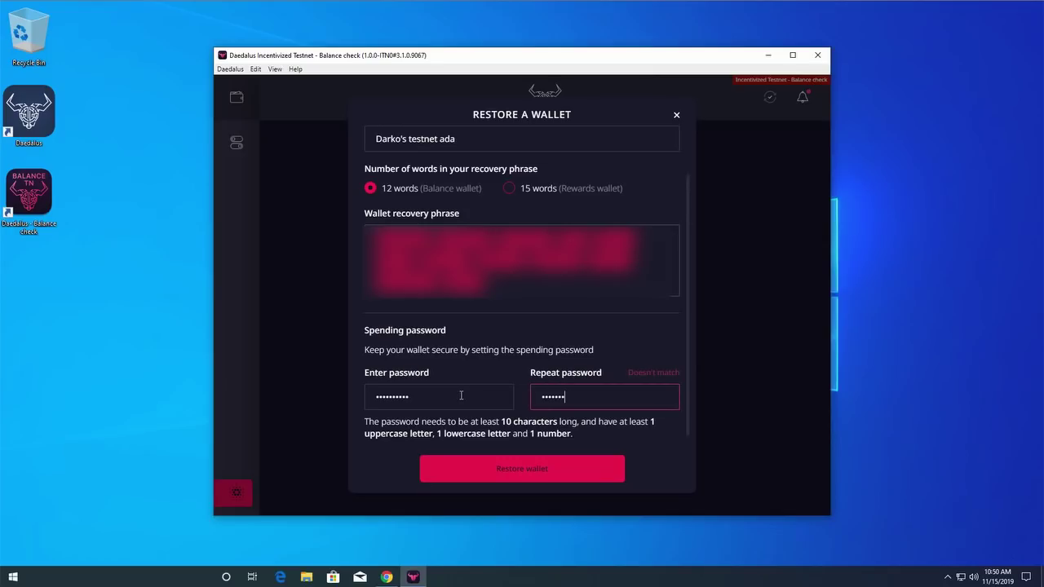
Restore the wallet, highlight its 917.051595 ADA balance, and snap the window to the right half
click(511, 473)
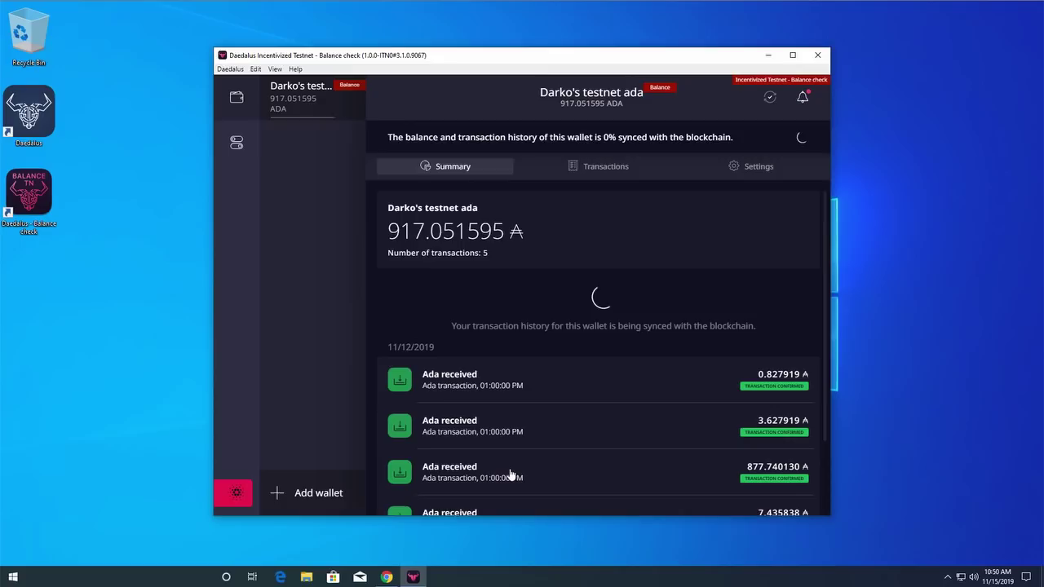
drag(505, 298, 375, 298)
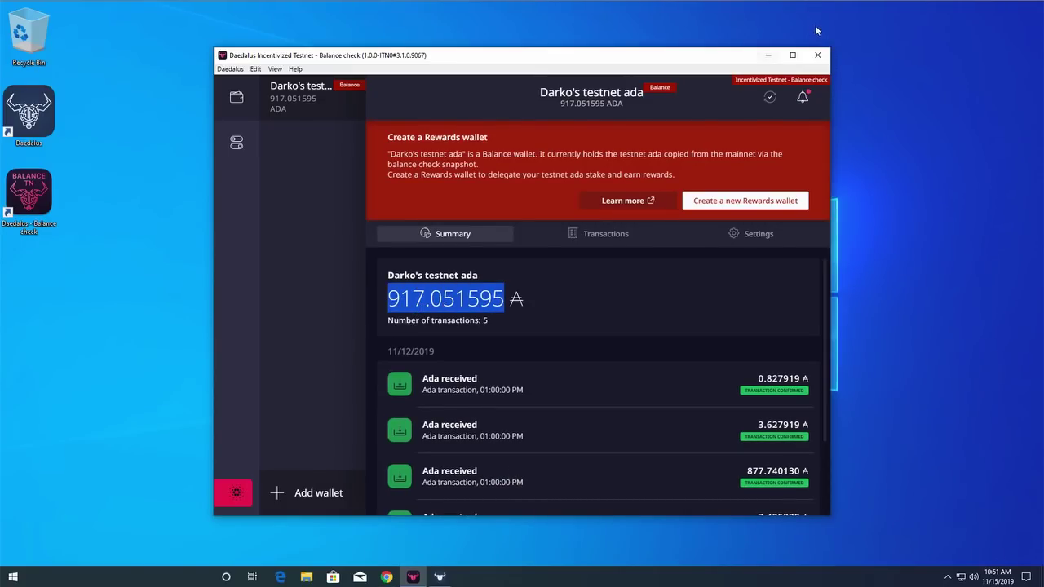
drag(621, 56, 1043, 94)
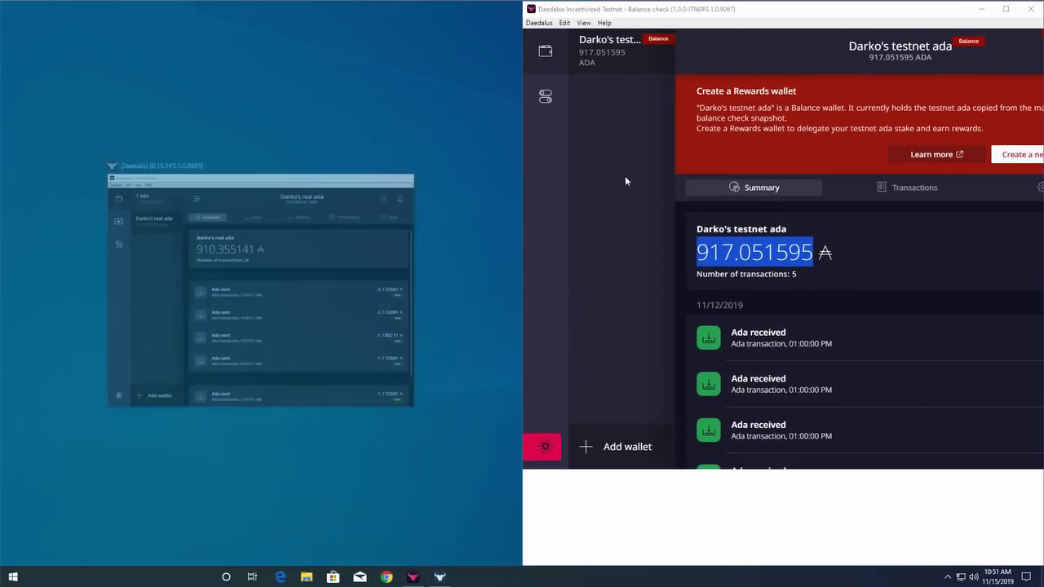
Snap mainnet Daedalus left, highlight its 910.355141 ADA balance, then maximize and restore the testnet window
click(305, 310)
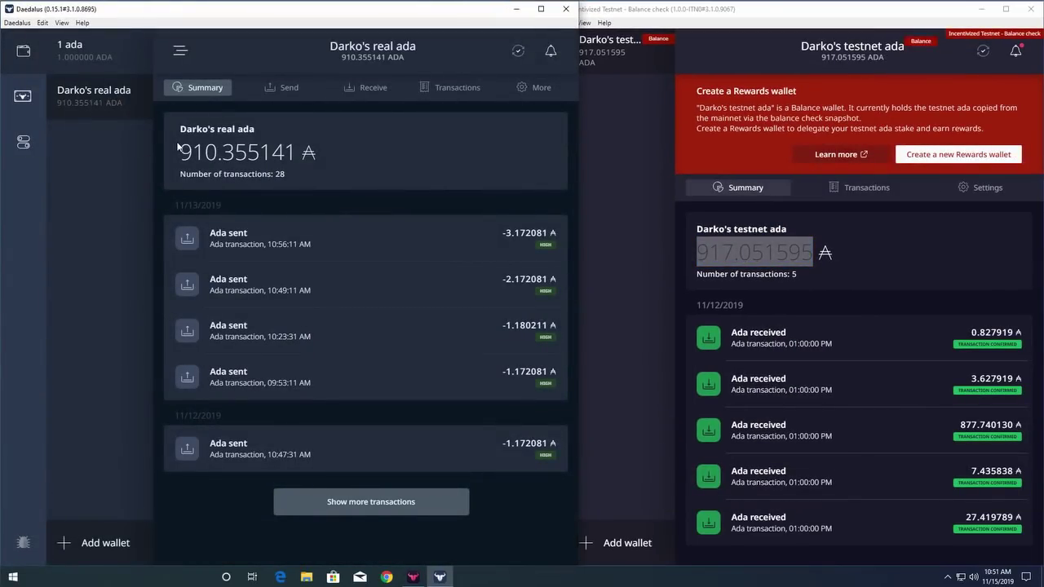
drag(180, 149, 291, 147)
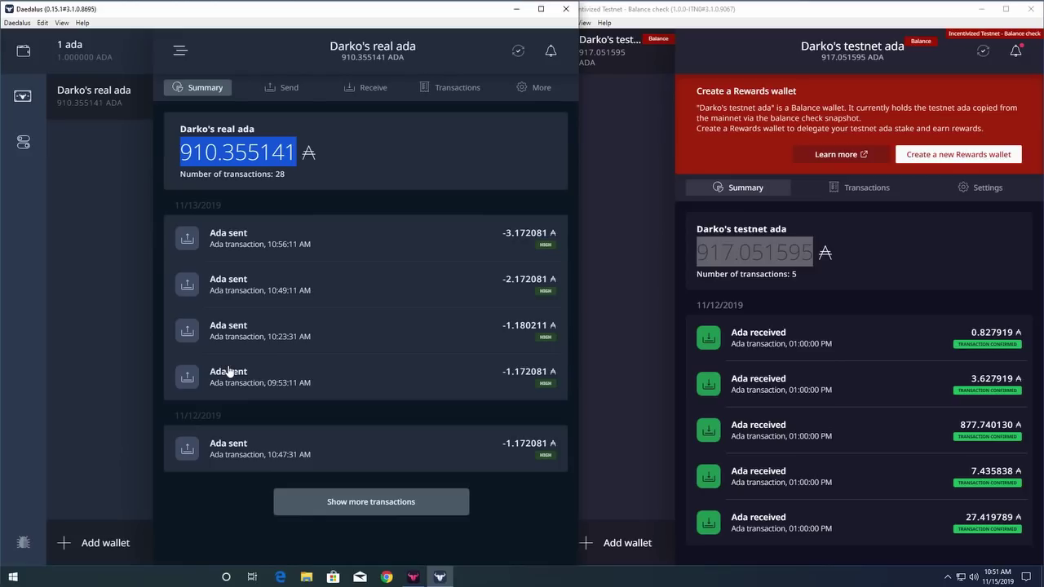
click(1006, 9)
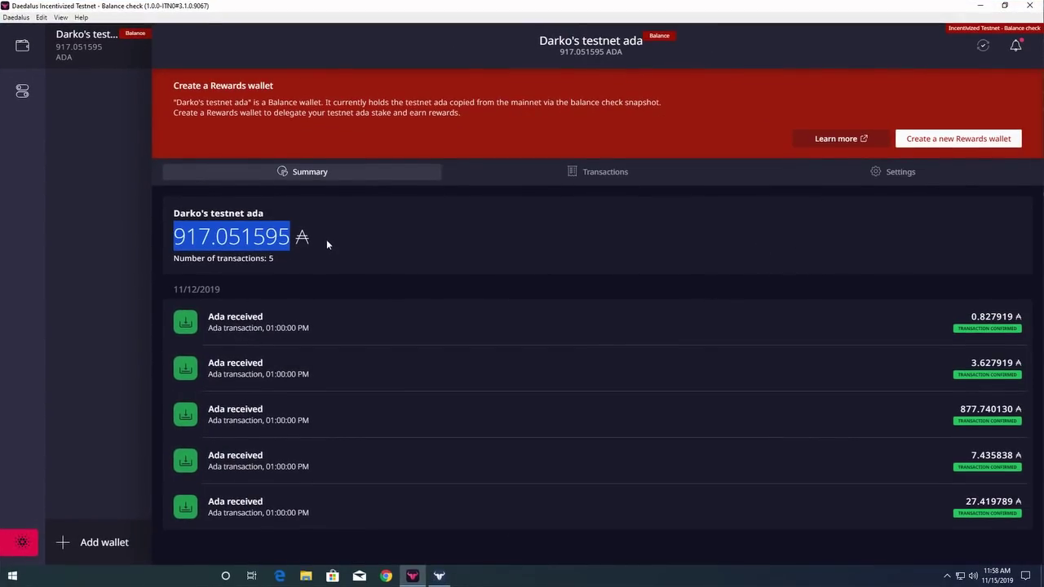
click(326, 238)
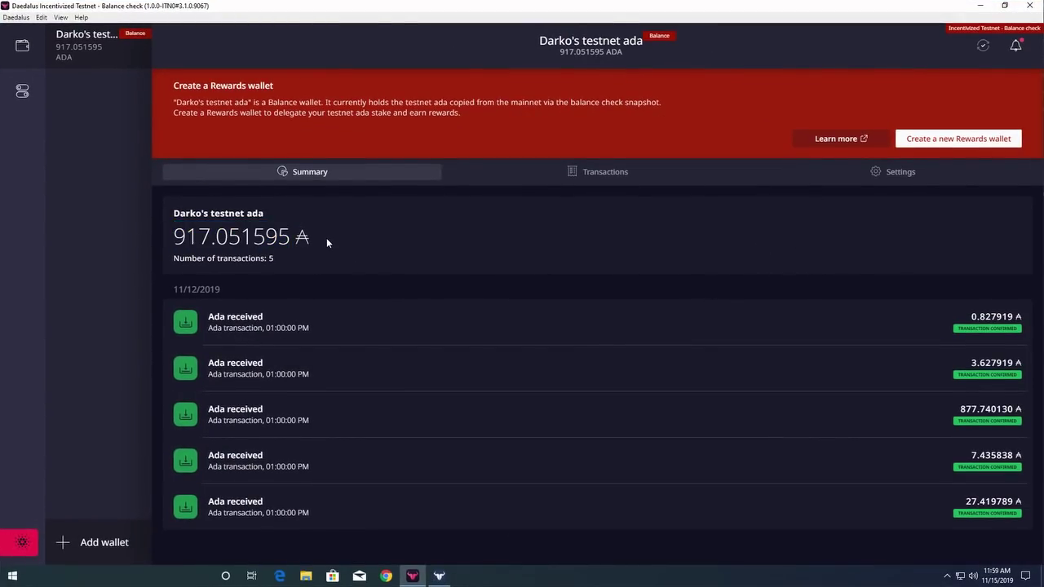
click(1004, 4)
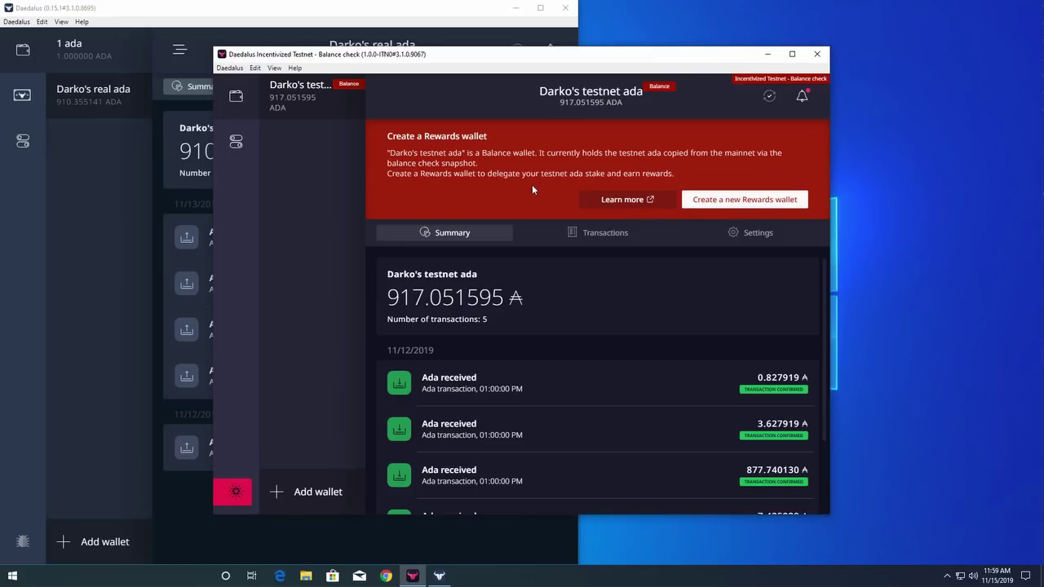
Open Settings and go to the Support section showing steps for submitting a support request
click(239, 150)
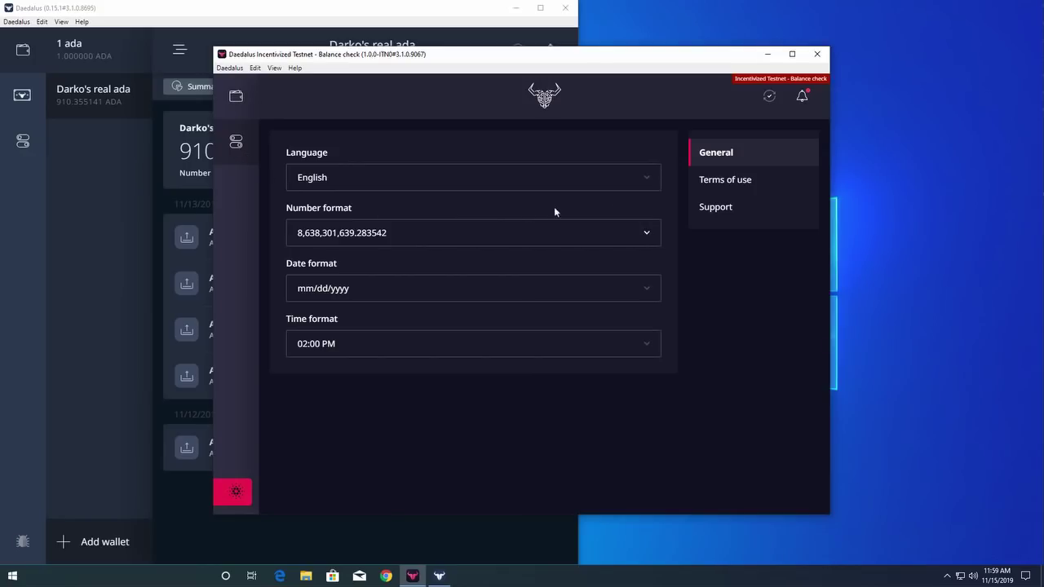
click(706, 207)
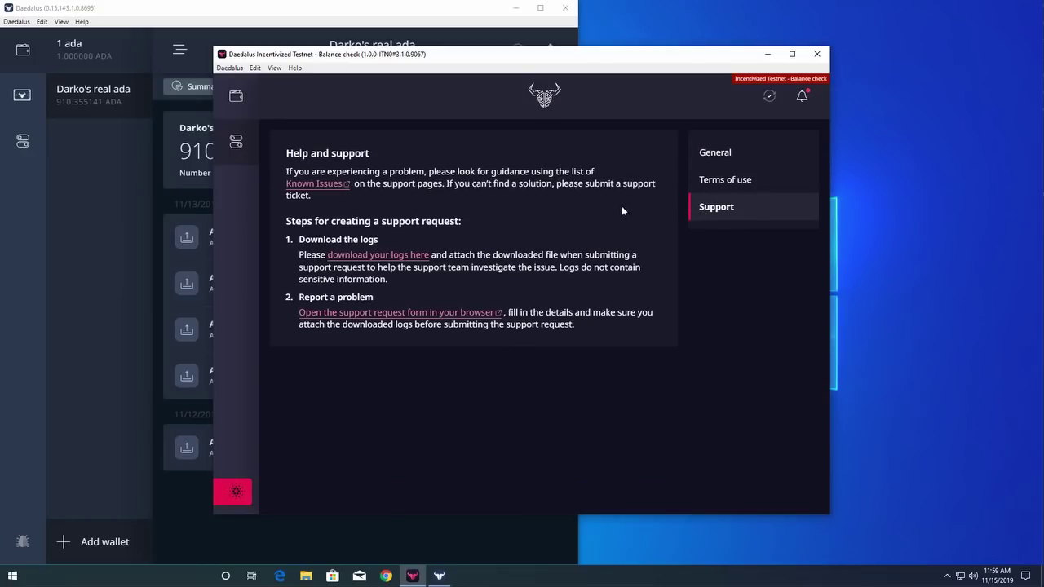